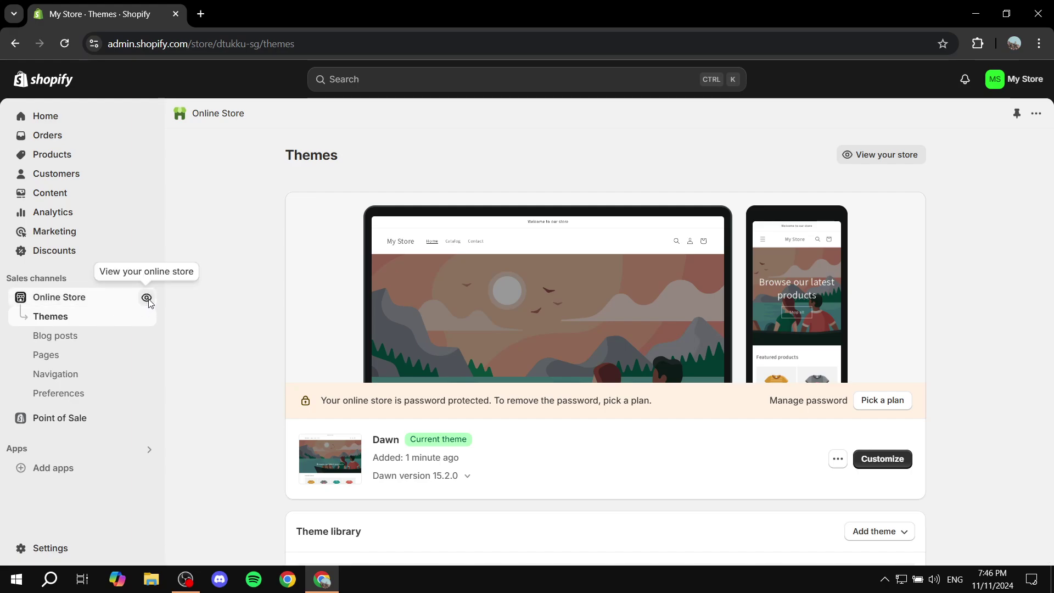
# - Preview the live storefront's footer, then return to admin and open the Pages list
pyautogui.click(147, 301)
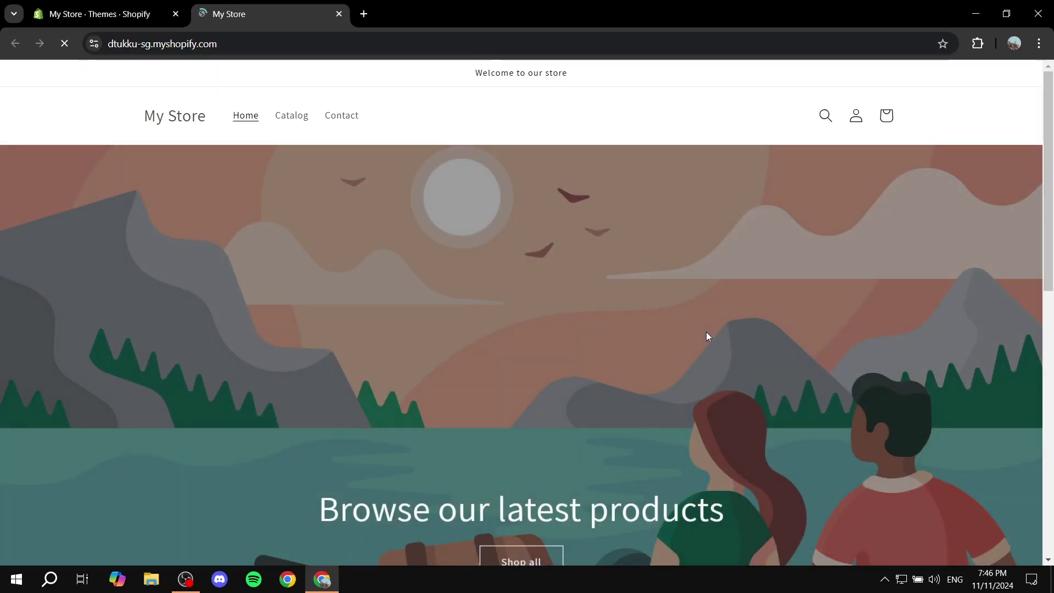
pyautogui.scroll(-10, 707, 333)
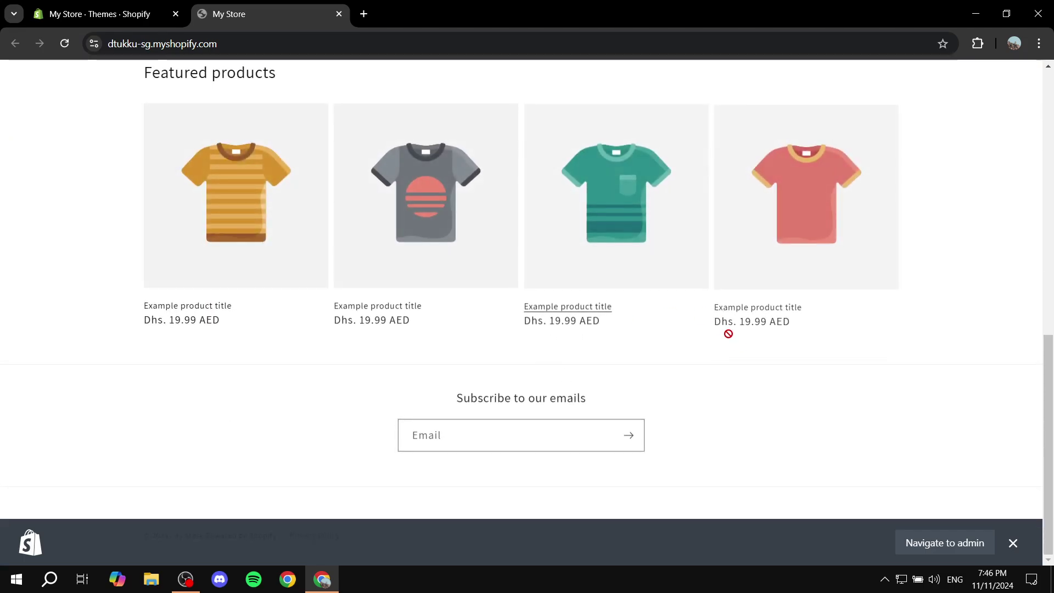
pyautogui.click(1014, 543)
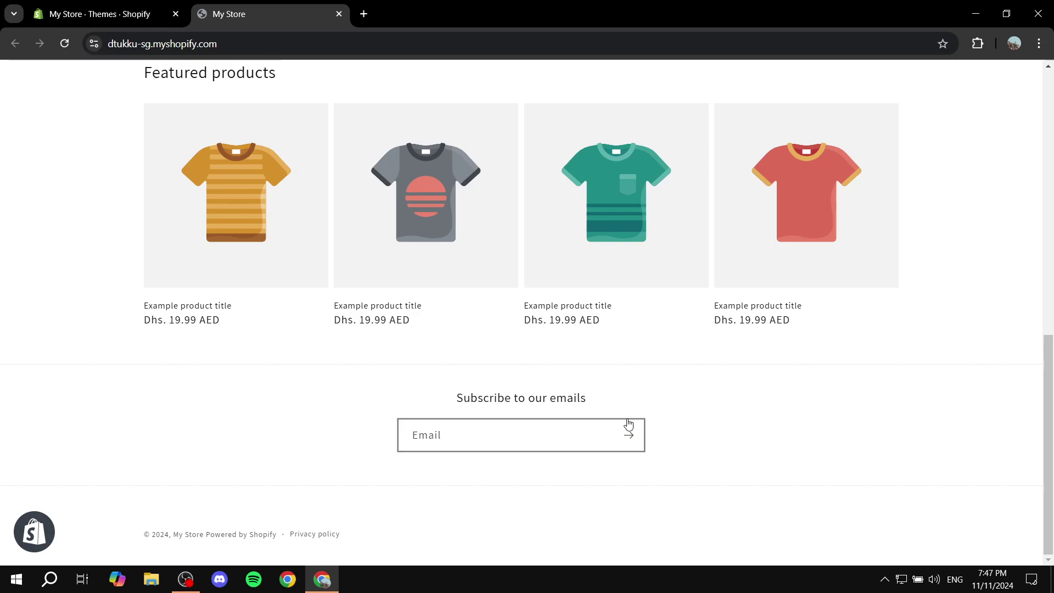
pyautogui.click(338, 14)
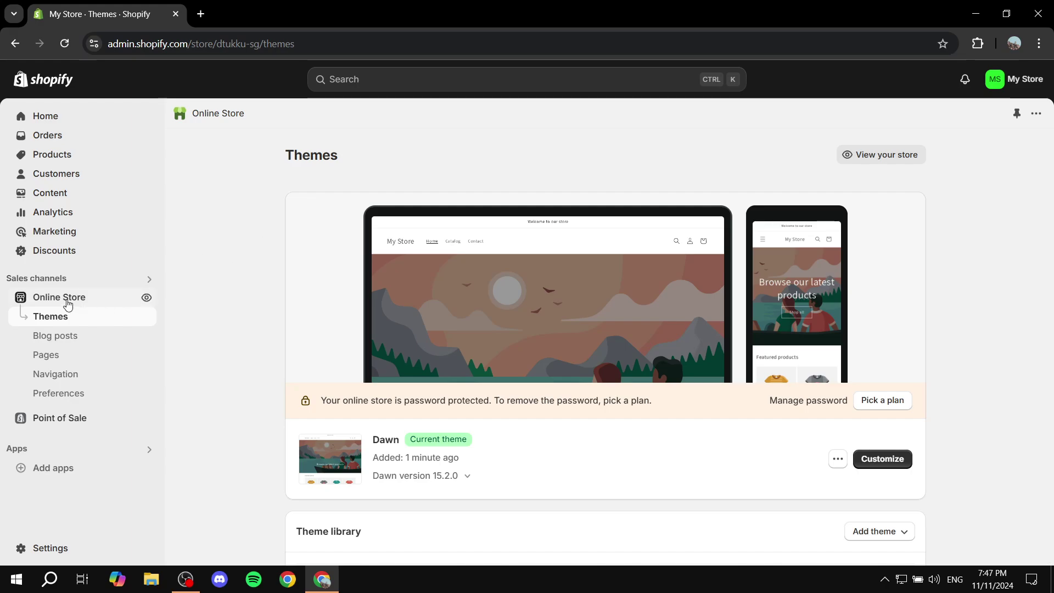
pyautogui.click(57, 360)
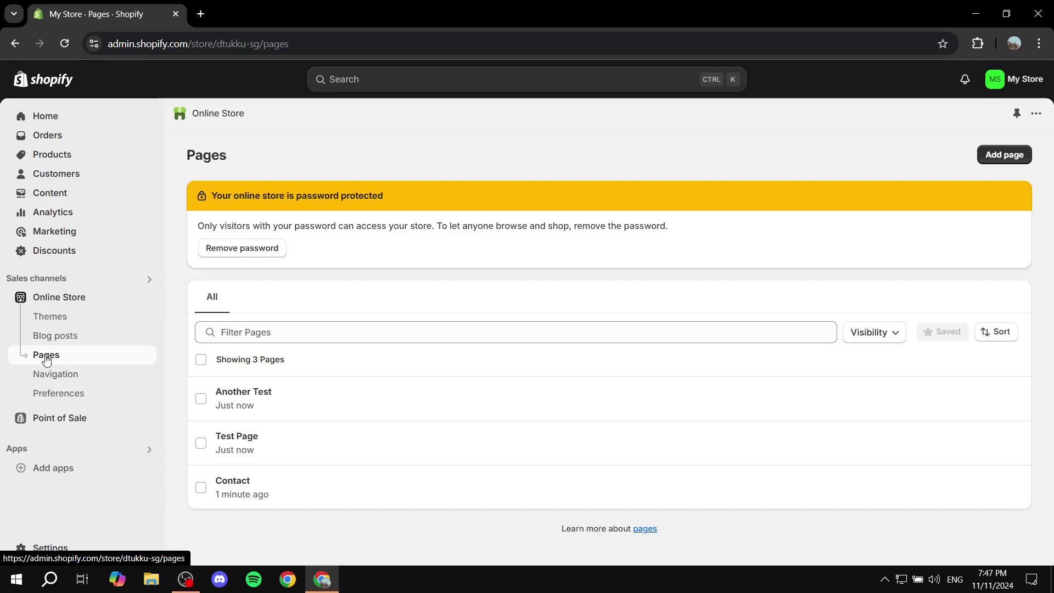
# - From Navigation, start a new menu and title it 'Footer Pages'
pyautogui.click(61, 378)
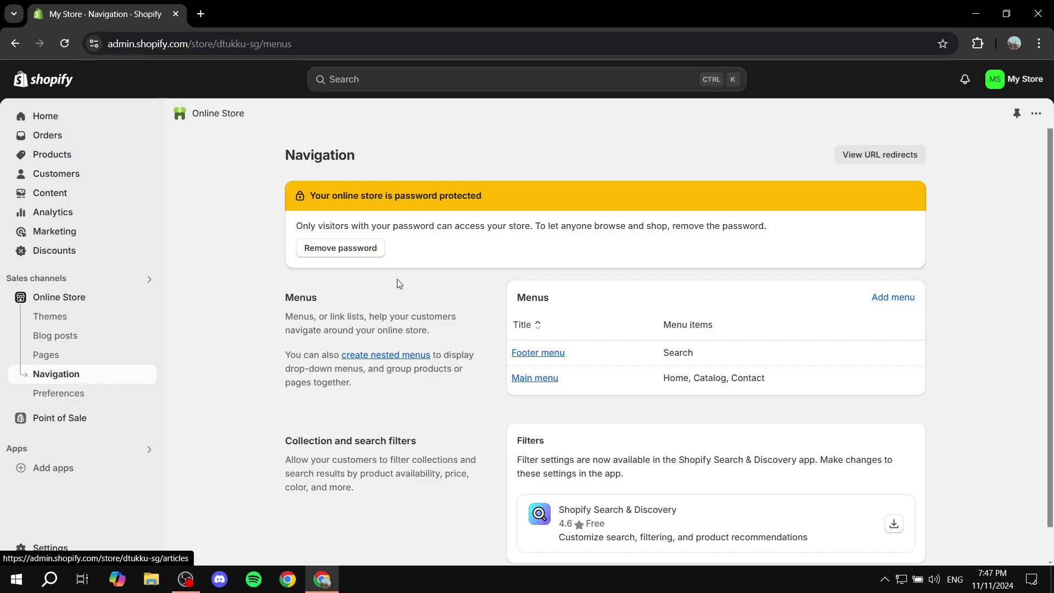
pyautogui.click(893, 298)
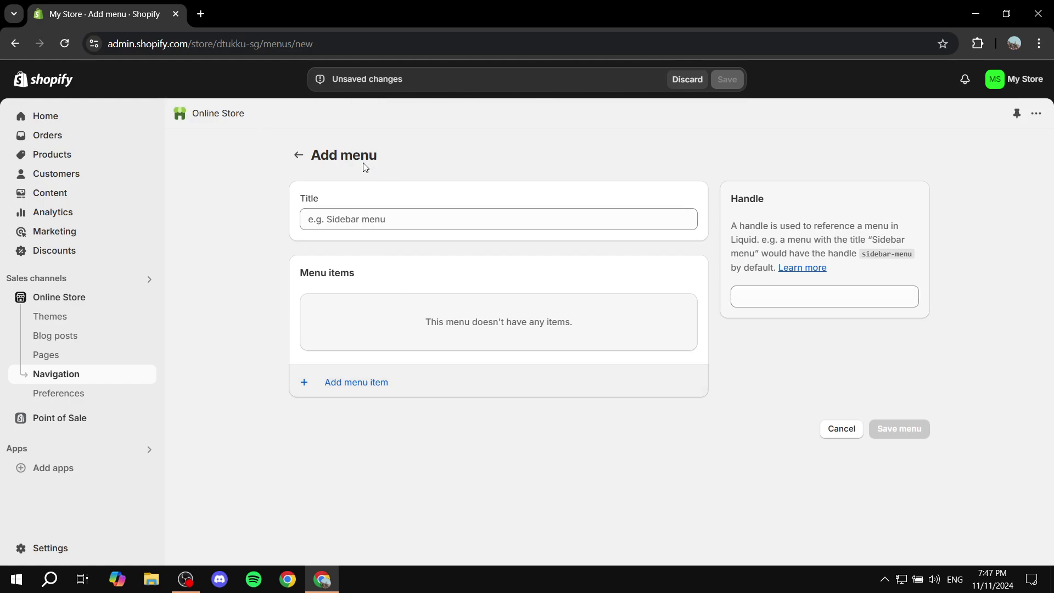
pyautogui.click(424, 222)
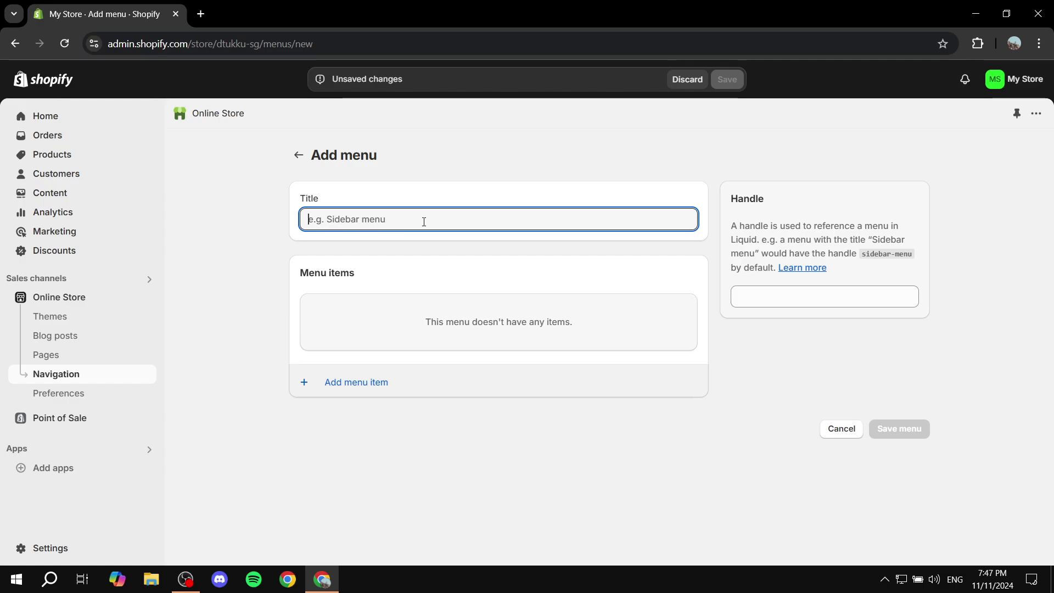
pyautogui.write('Footer Pages')
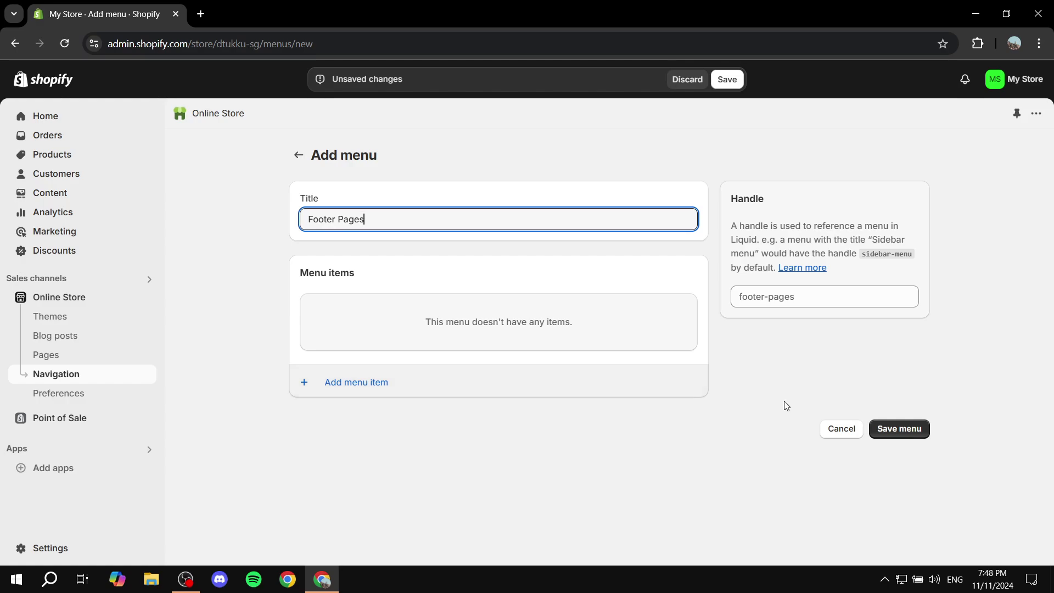
# - Add a 'Test Page' menu item linked to the Test Page page
pyautogui.click(356, 383)
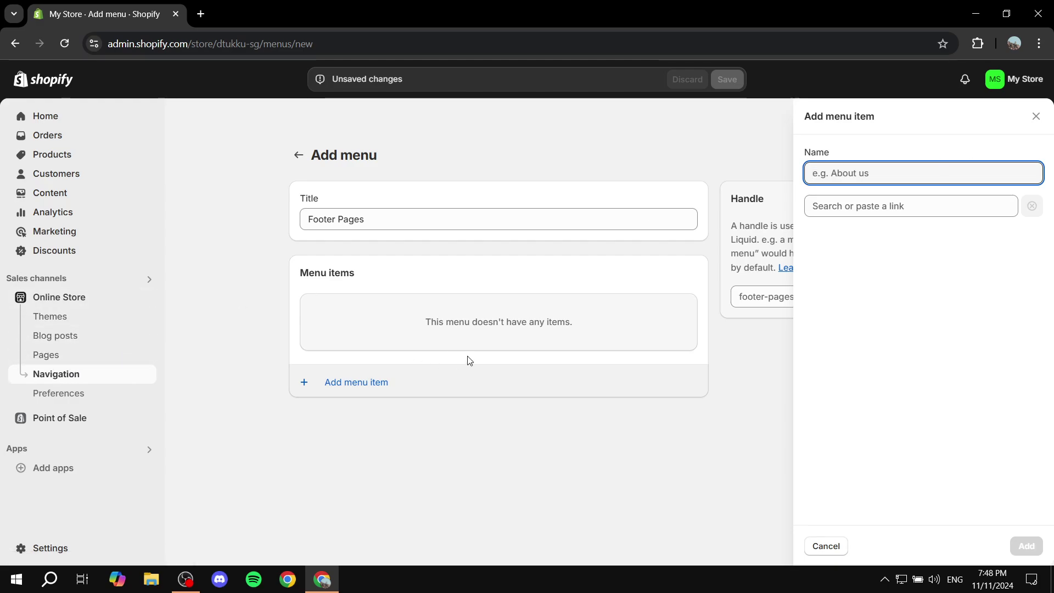
pyautogui.write('Test Page')
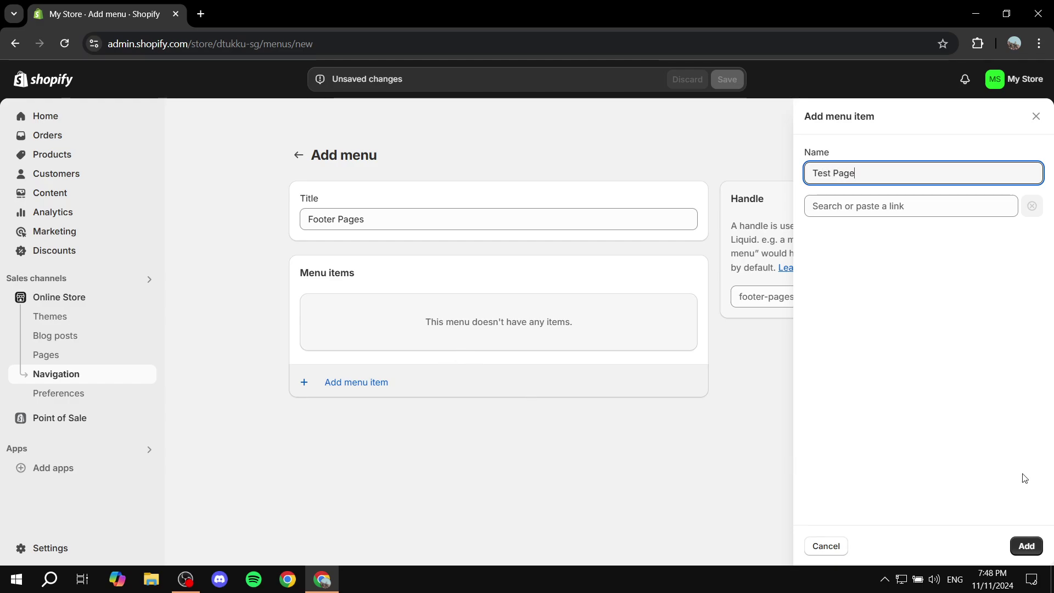
pyautogui.click(912, 206)
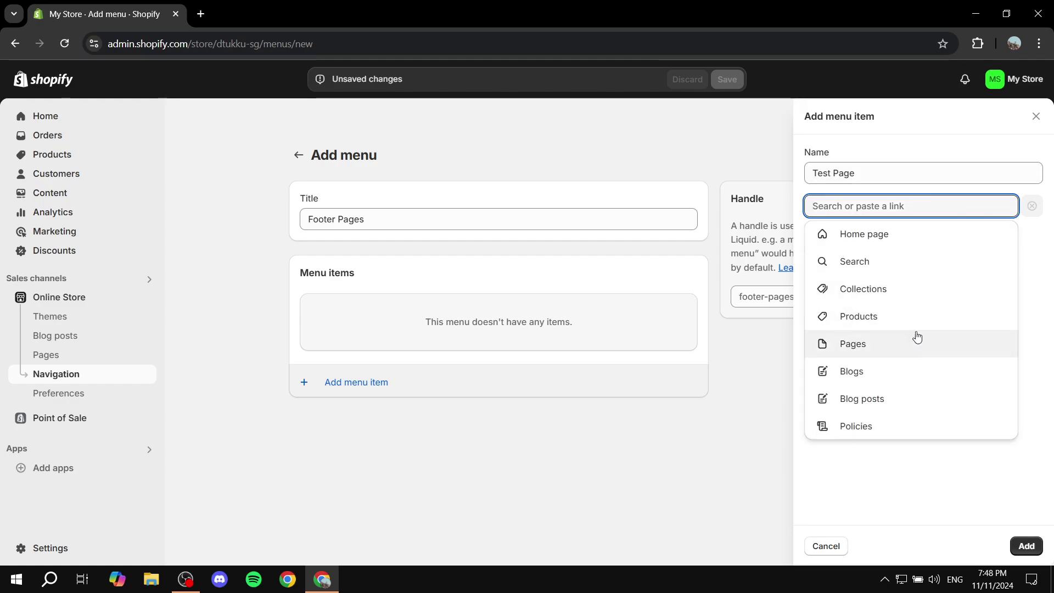
pyautogui.click(849, 350)
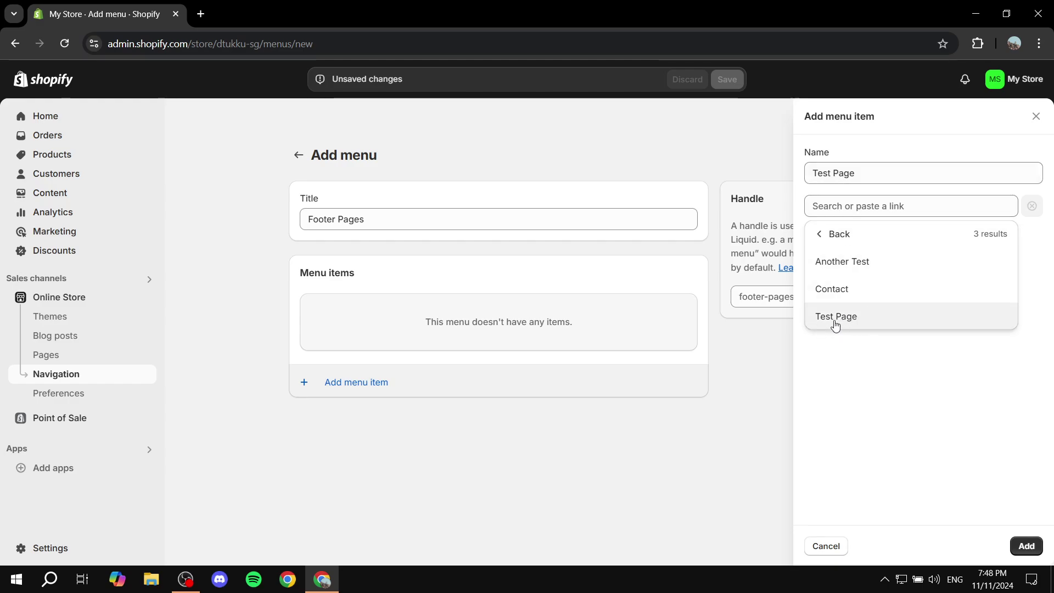
pyautogui.click(860, 323)
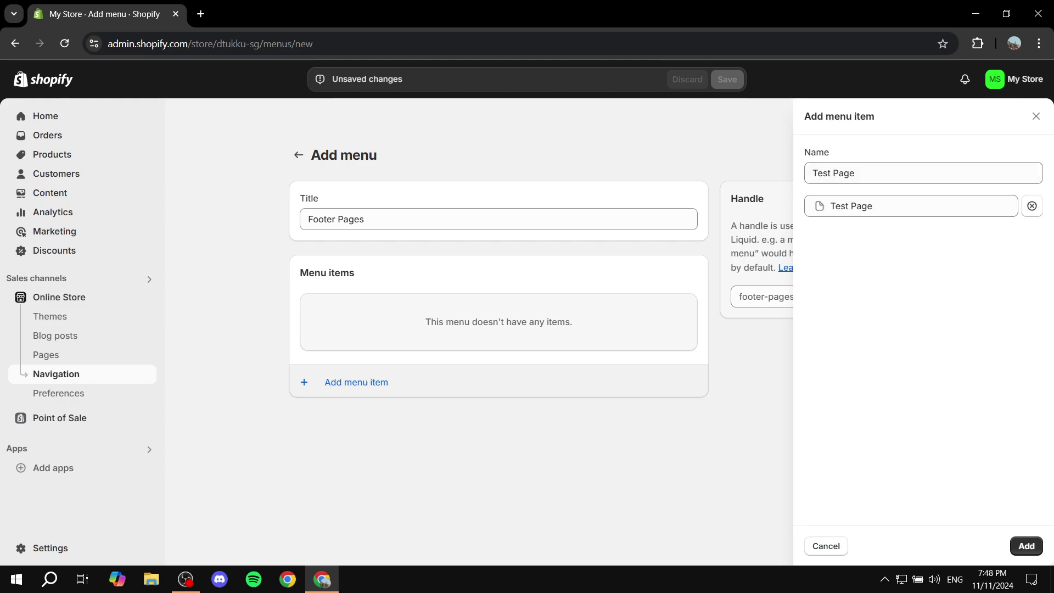
pyautogui.click(1027, 545)
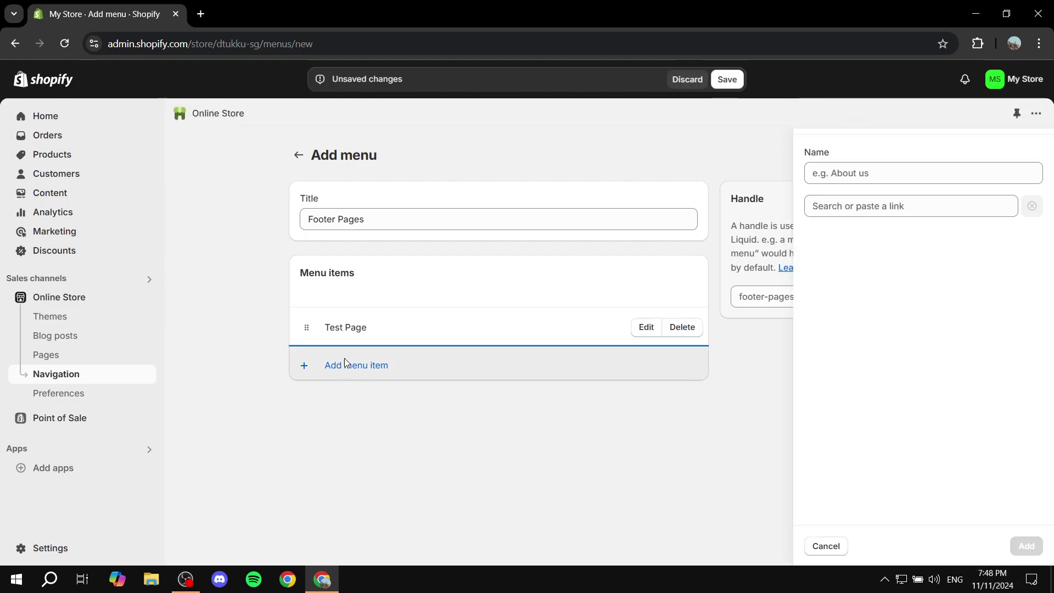
# - Add an 'Another Test' menu item linked to the Another Test page
pyautogui.click(346, 364)
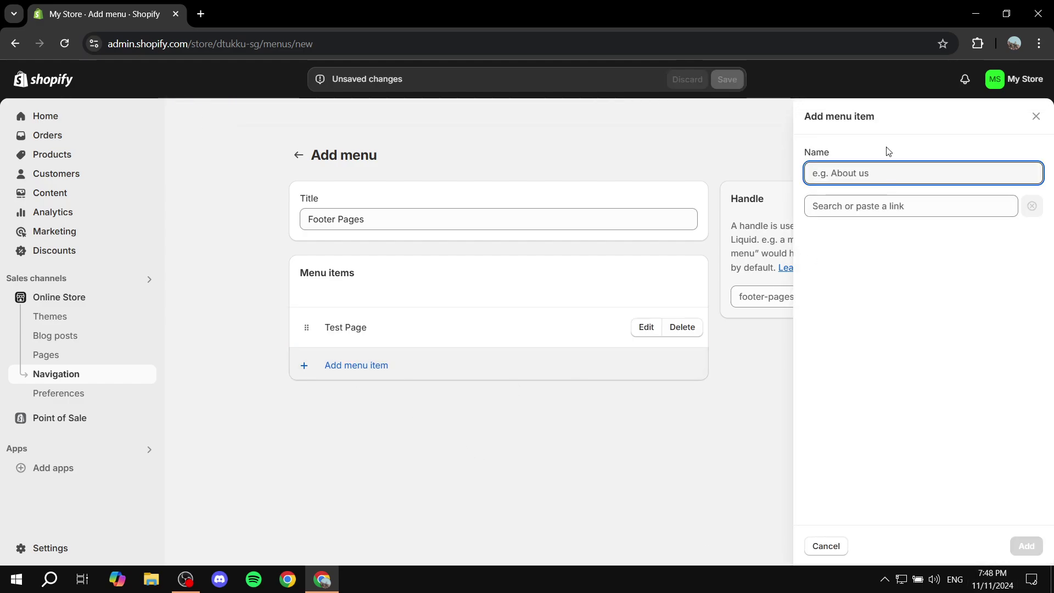
pyautogui.write('Ano')
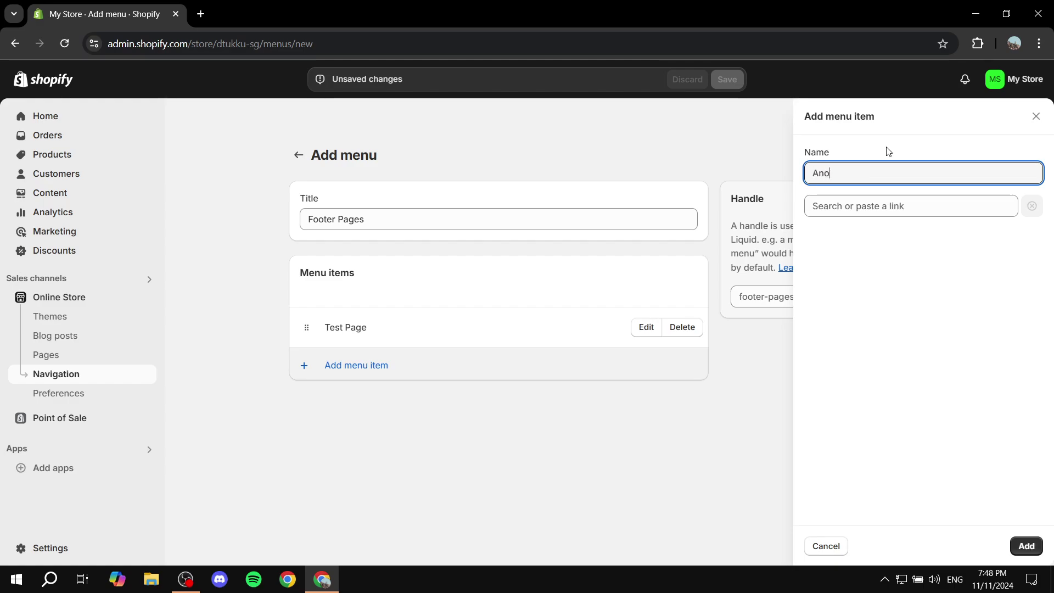
pyautogui.write('ther Test')
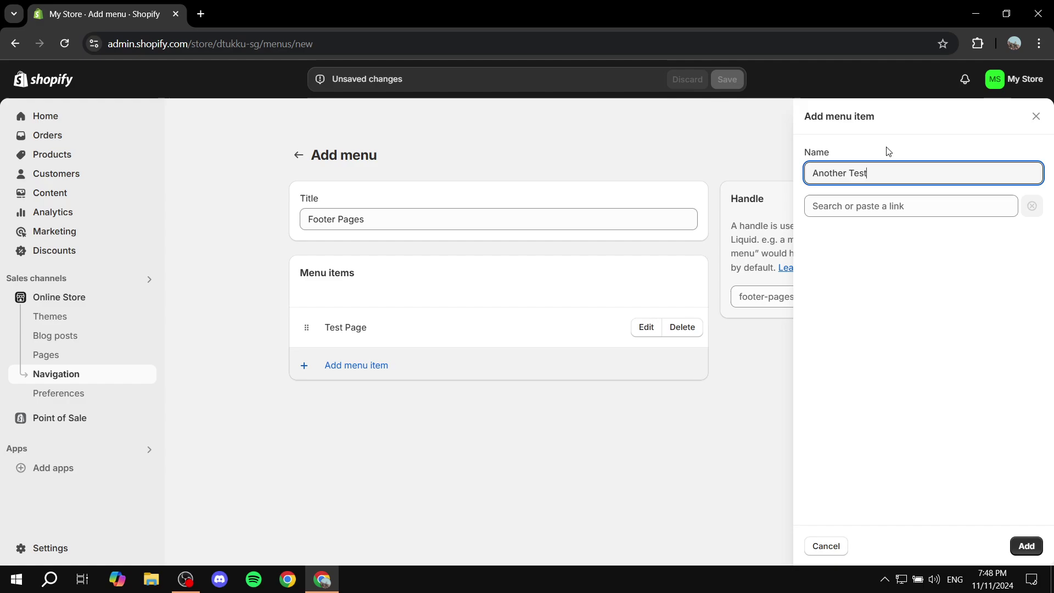
pyautogui.click(865, 207)
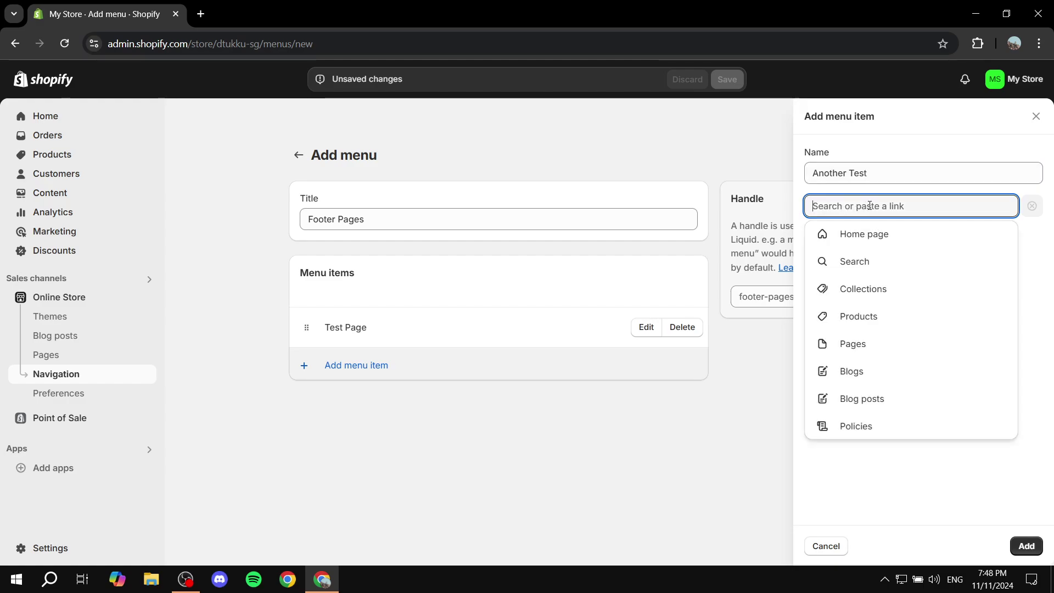
pyautogui.click(857, 343)
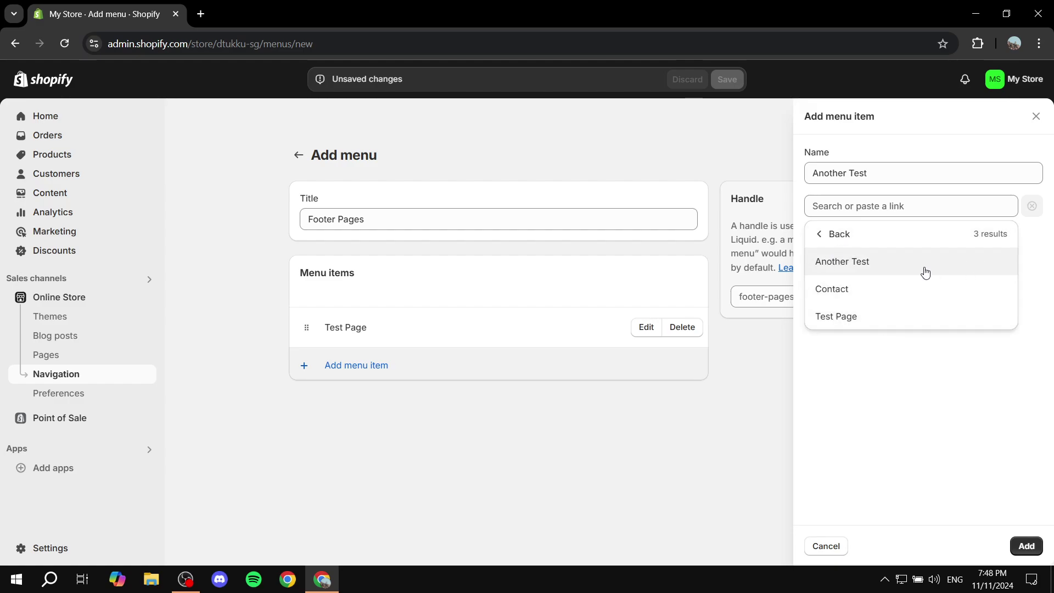
pyautogui.click(856, 262)
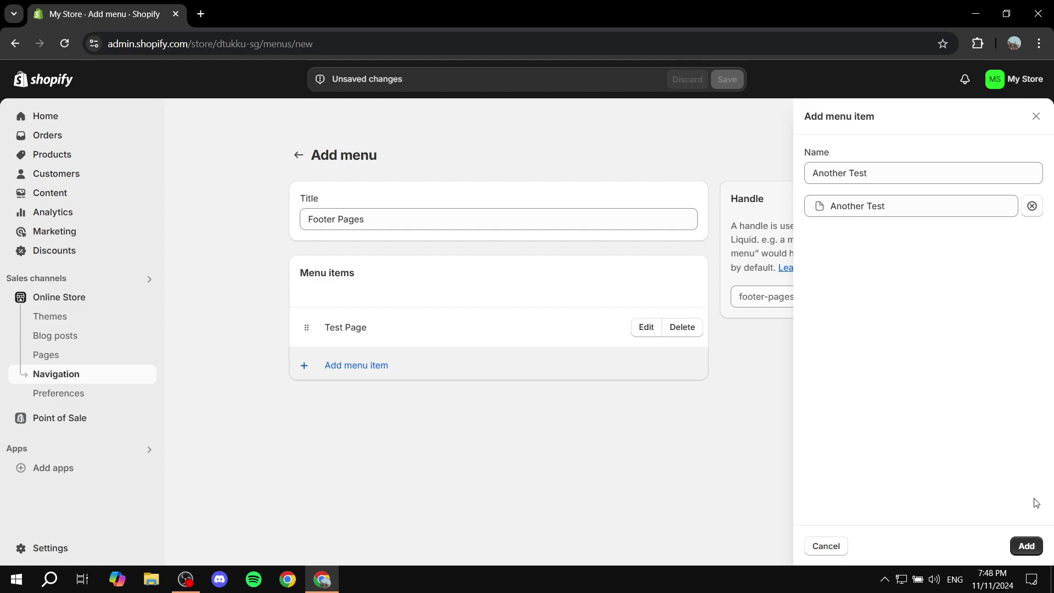
pyautogui.click(1026, 546)
# - Add a 'Contact' item linked to the Contact page and save the Footer Pages menu
pyautogui.click(334, 406)
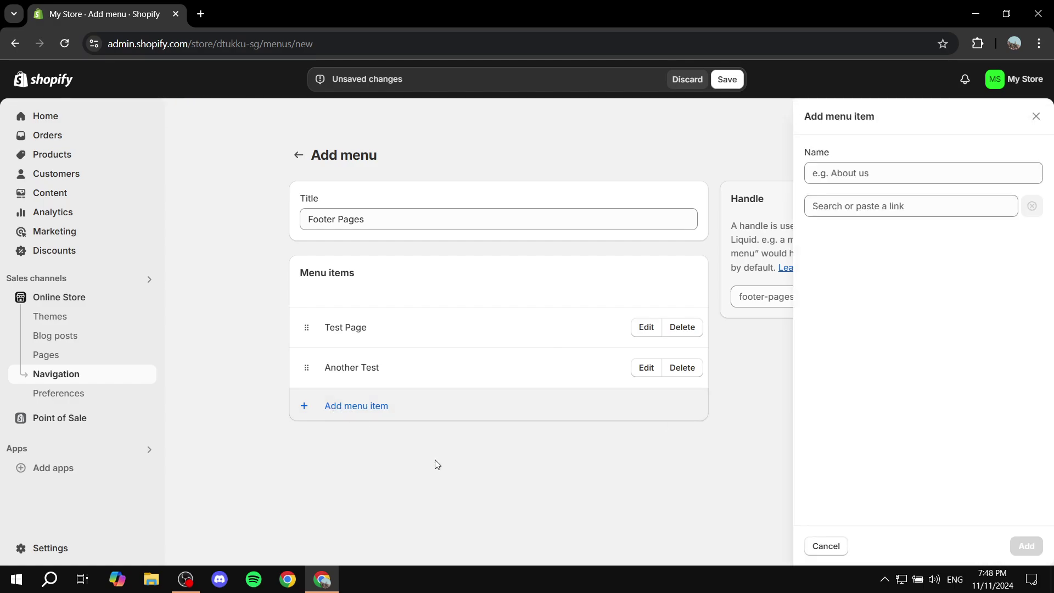
pyautogui.write('Co')
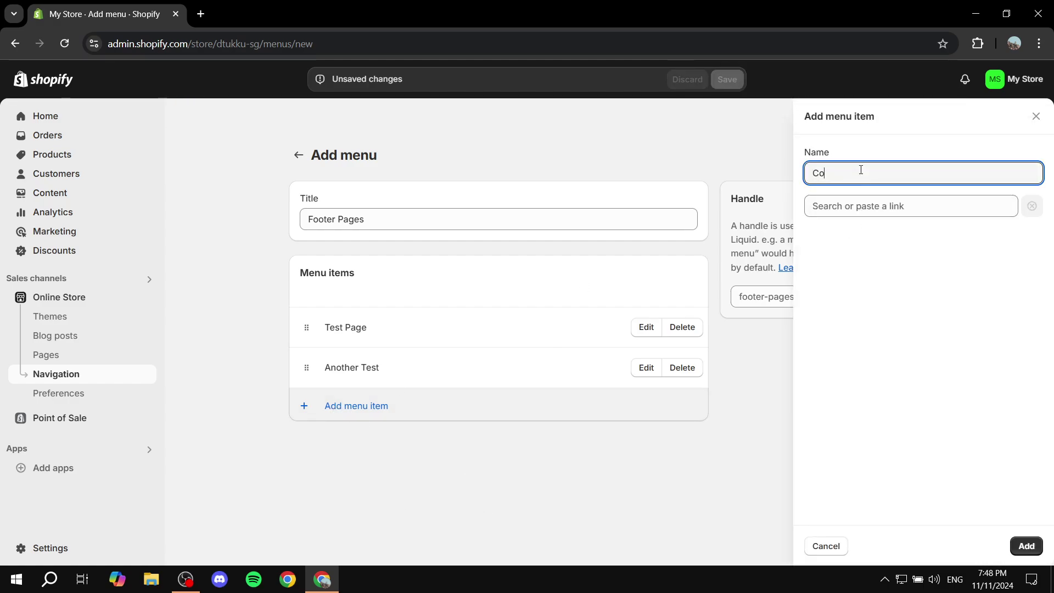
pyautogui.write('ntact')
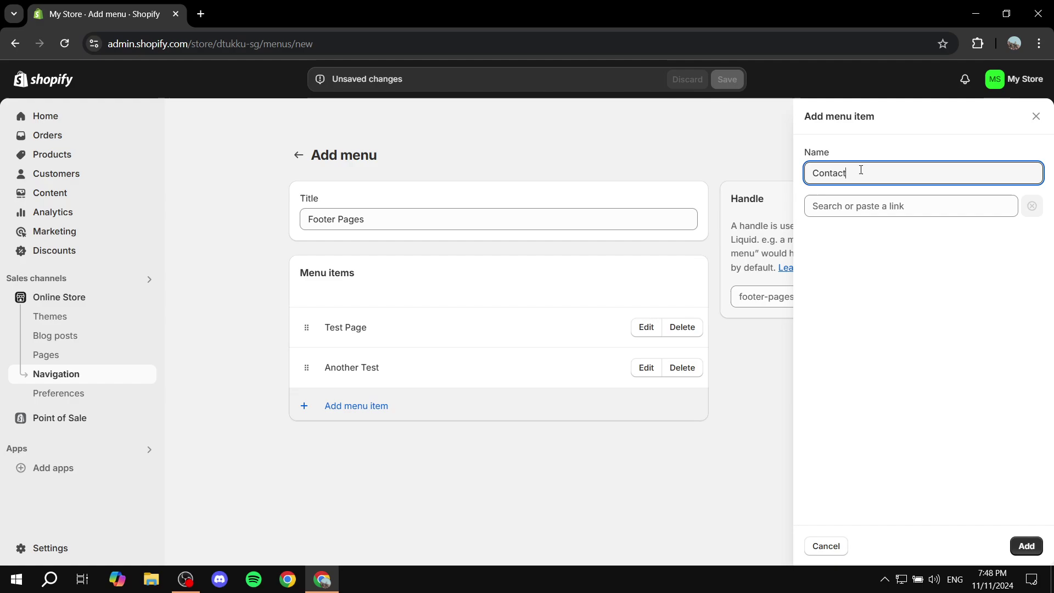
pyautogui.click(876, 205)
pyautogui.click(853, 344)
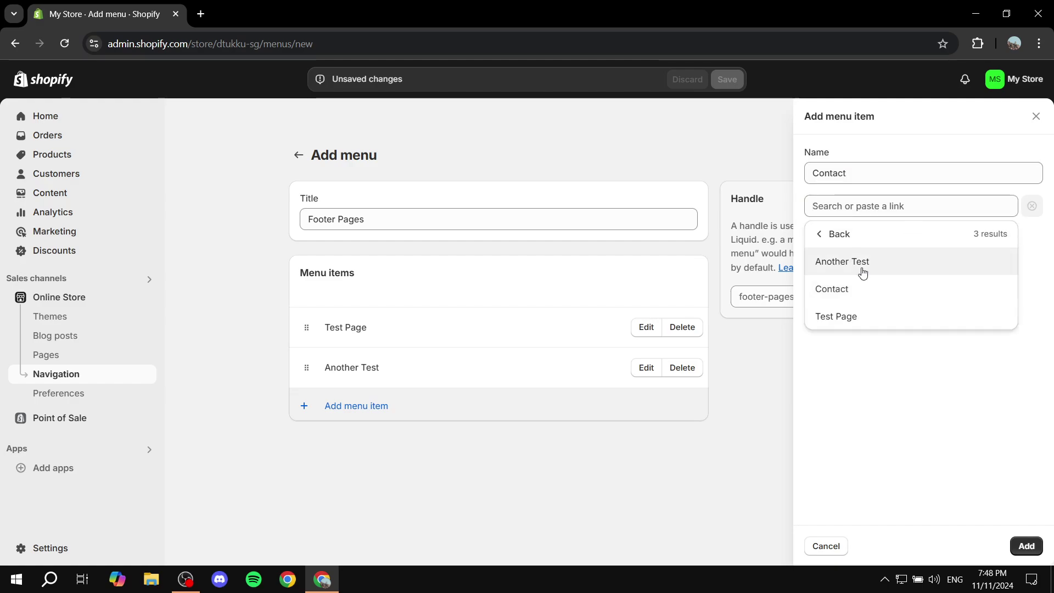
pyautogui.click(843, 296)
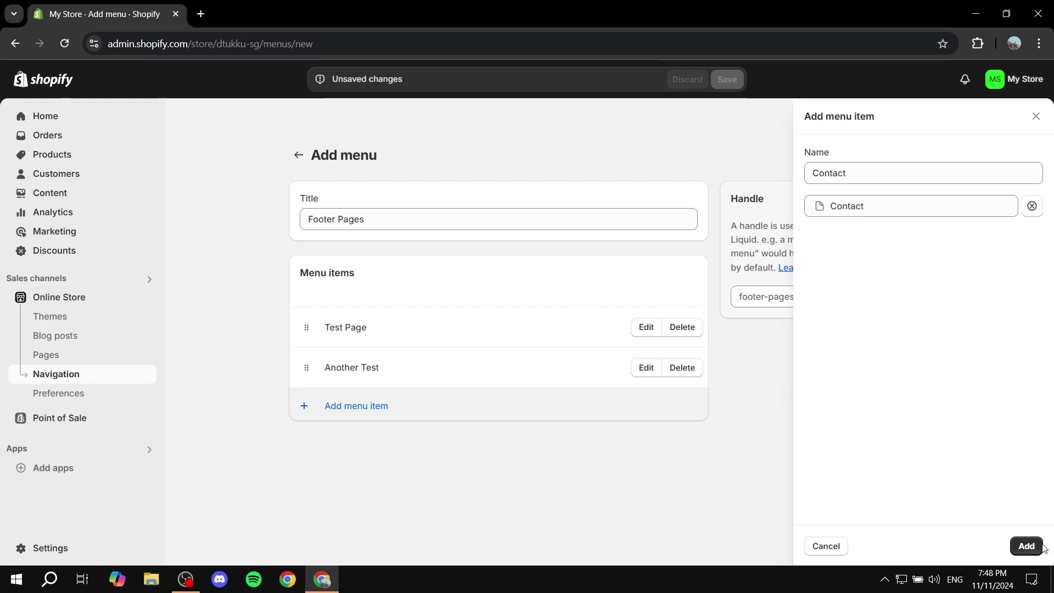
pyautogui.click(1026, 546)
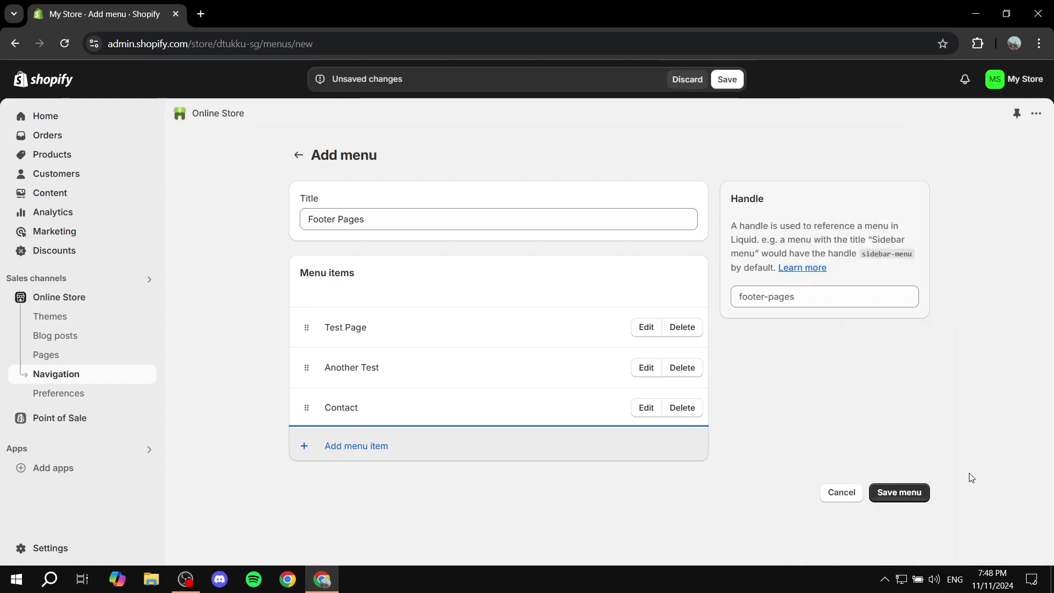
pyautogui.click(924, 493)
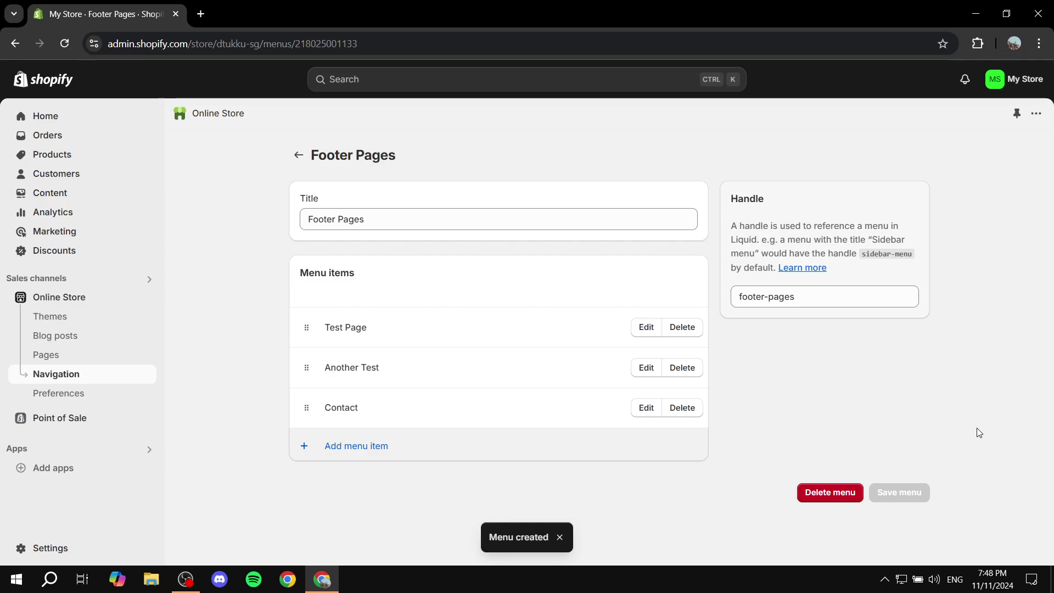
# - Open the Dawn theme in the theme editor and scroll the preview to the footer
pyautogui.click(70, 295)
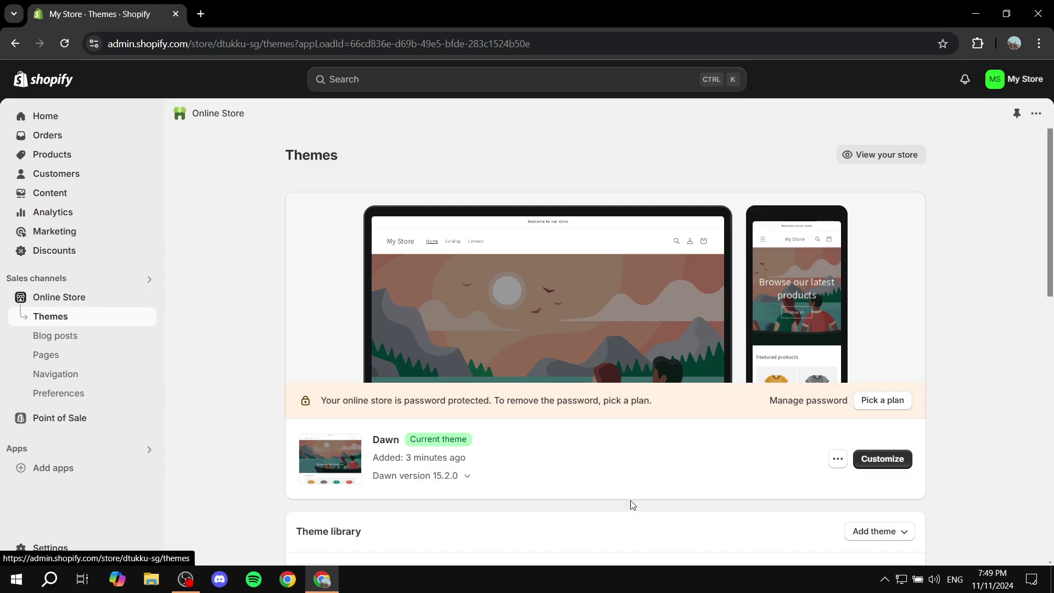
pyautogui.click(892, 460)
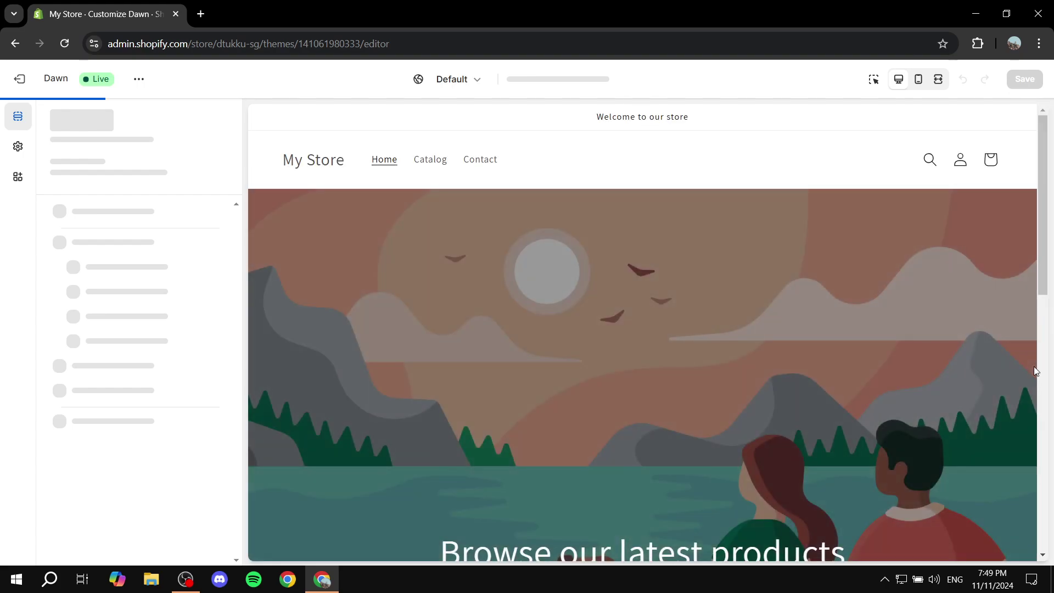
pyautogui.scroll(-10, 447, 410)
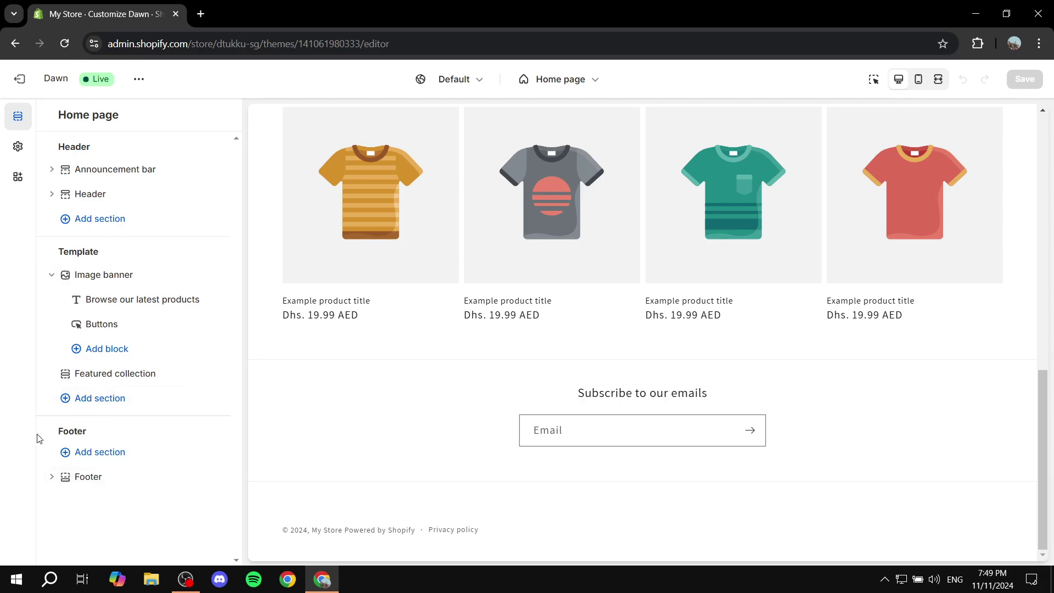
# - Add a Menu block to the Dawn footer and open the new Quick links block's settings
pyautogui.moveTo(44, 435); pyautogui.dragTo(104, 426)
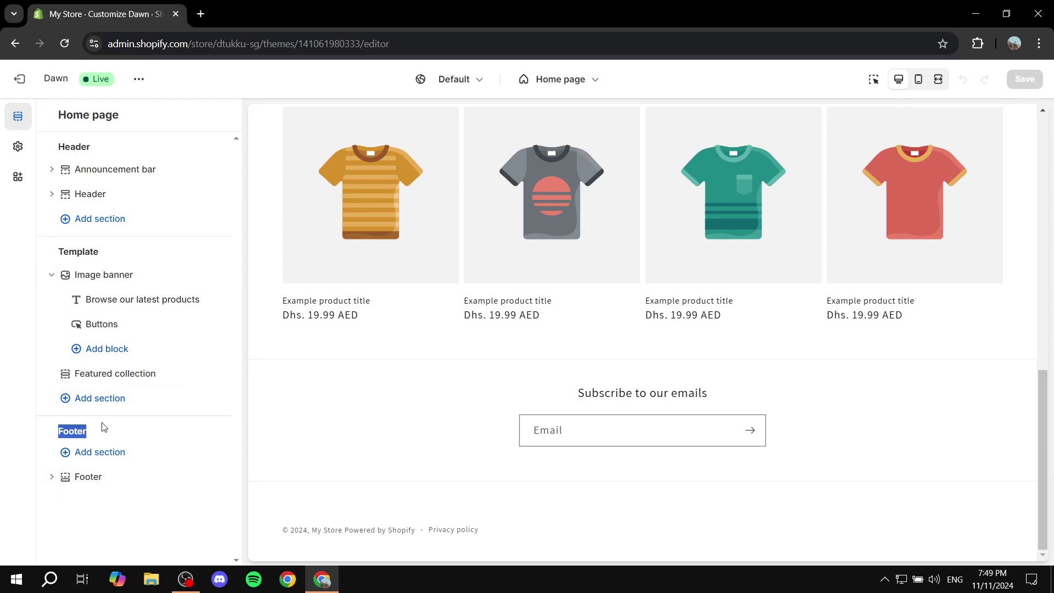
pyautogui.click(52, 477)
pyautogui.click(106, 502)
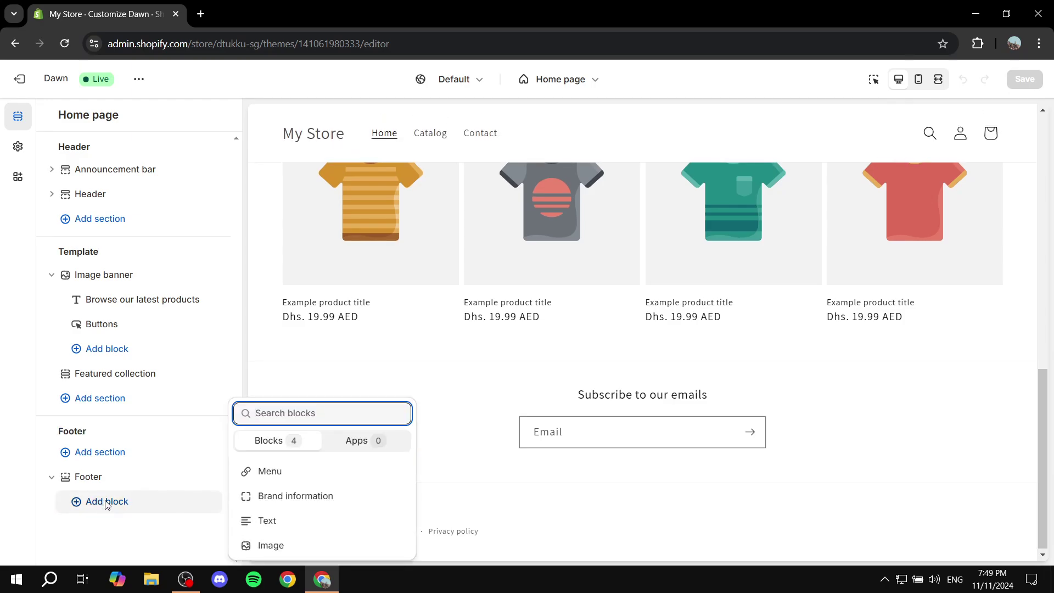
pyautogui.click(276, 475)
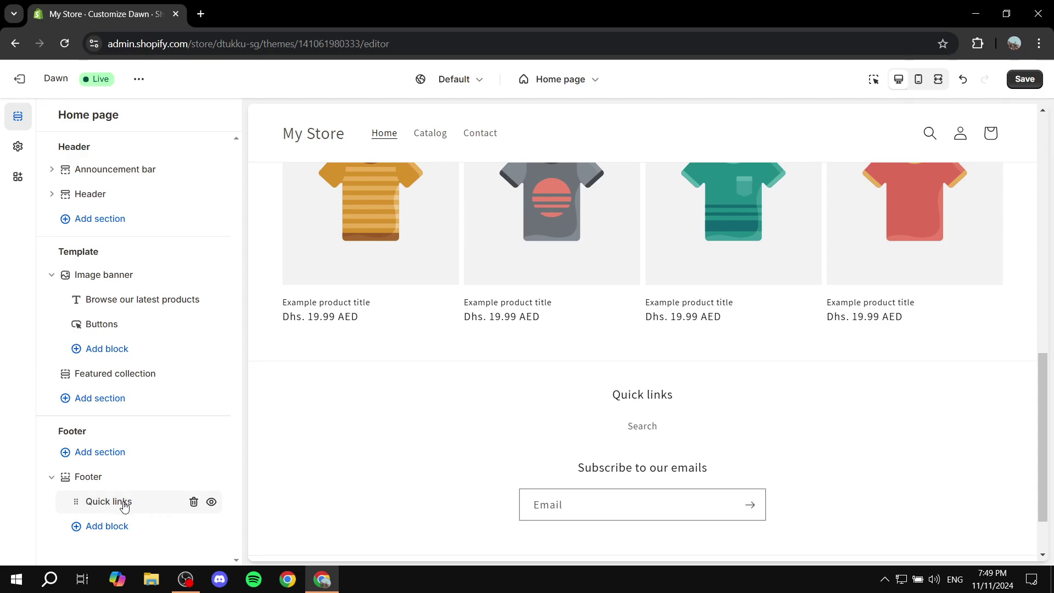
pyautogui.click(128, 504)
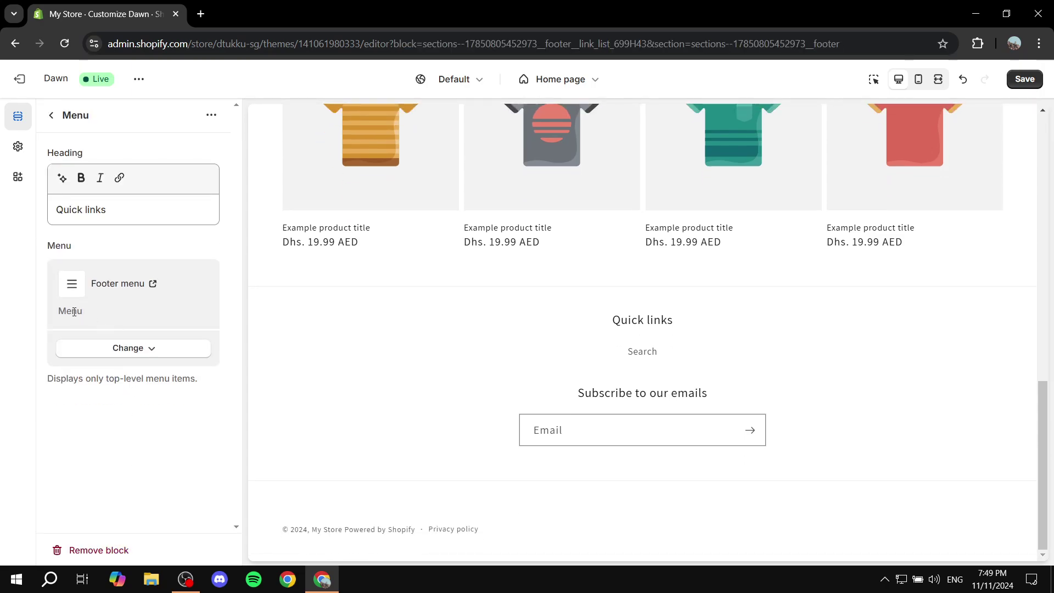
# - Switch the Quick links block to the Footer Pages menu and try its Test Page link
pyautogui.moveTo(55, 312); pyautogui.dragTo(94, 323)
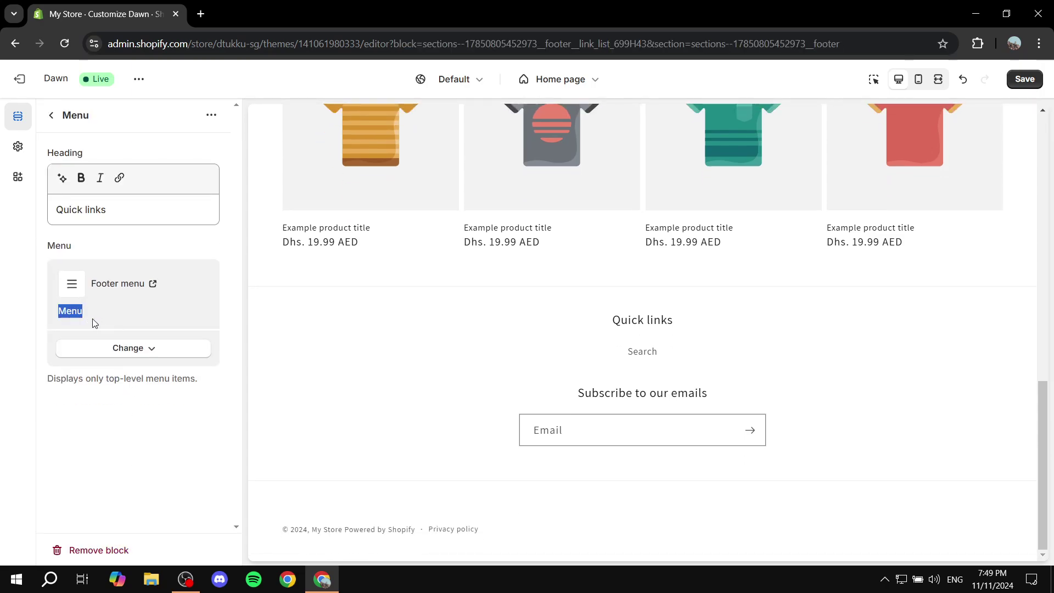
pyautogui.click(150, 351)
pyautogui.click(160, 373)
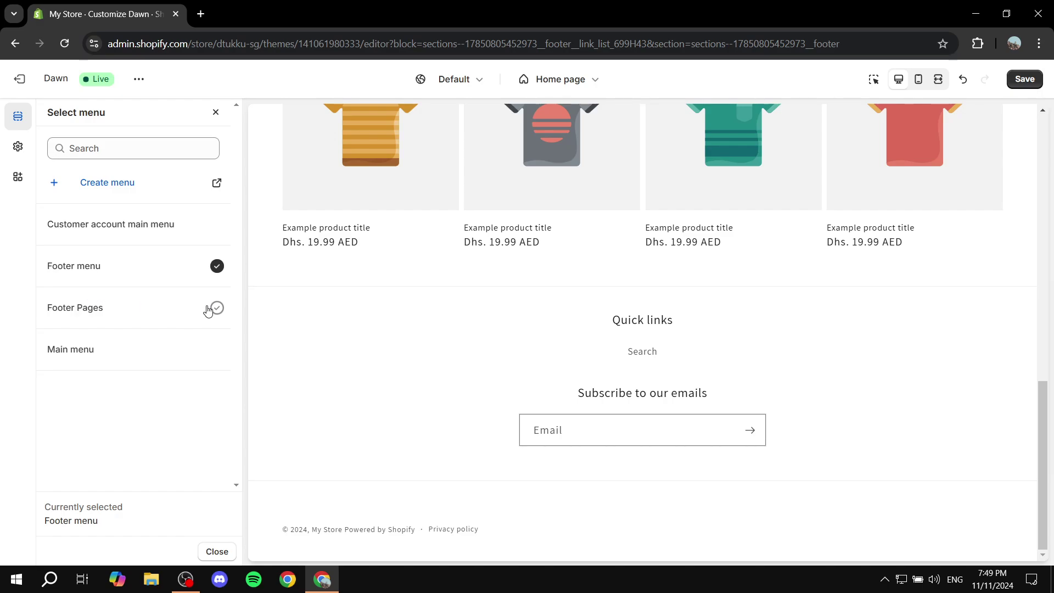
pyautogui.click(209, 308)
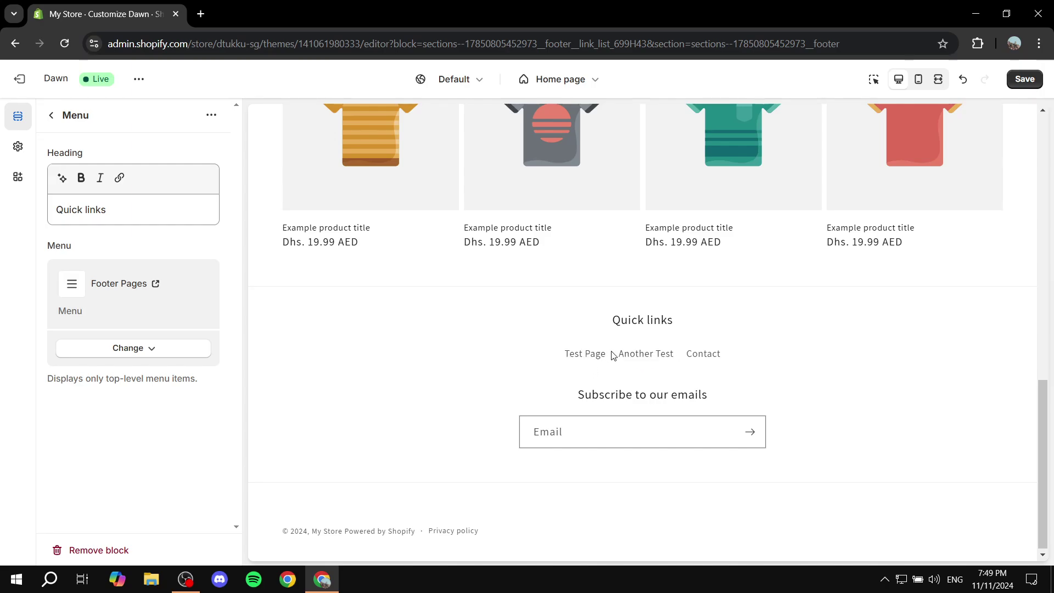
pyautogui.click(51, 114)
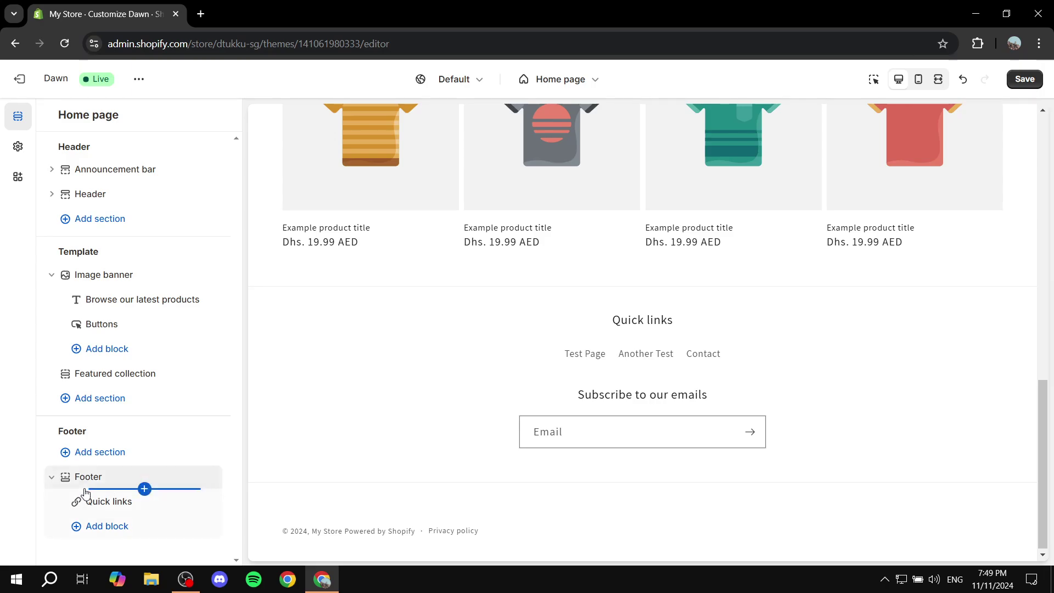
pyautogui.click(588, 357)
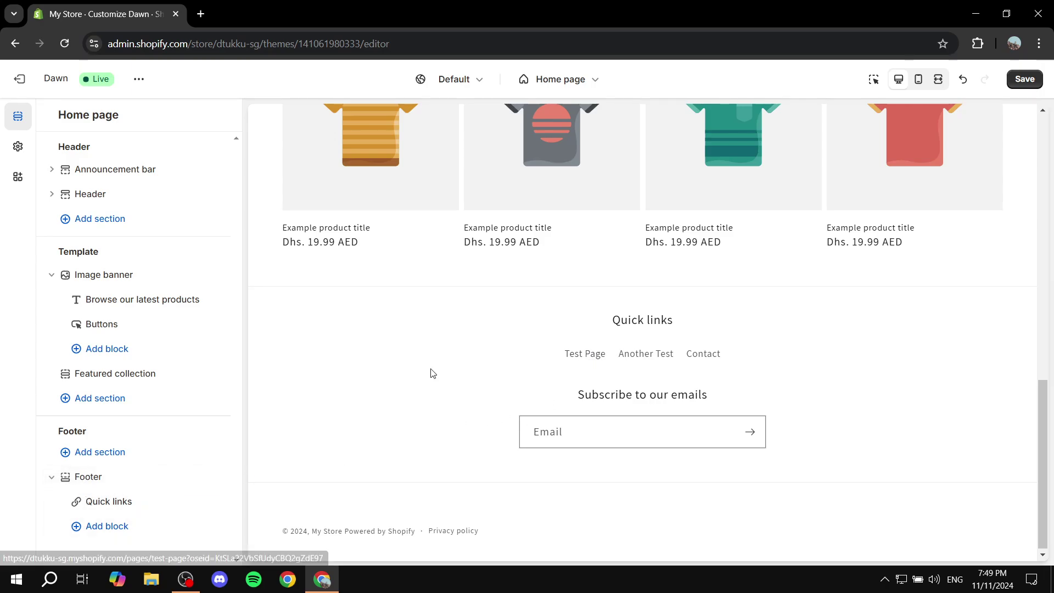